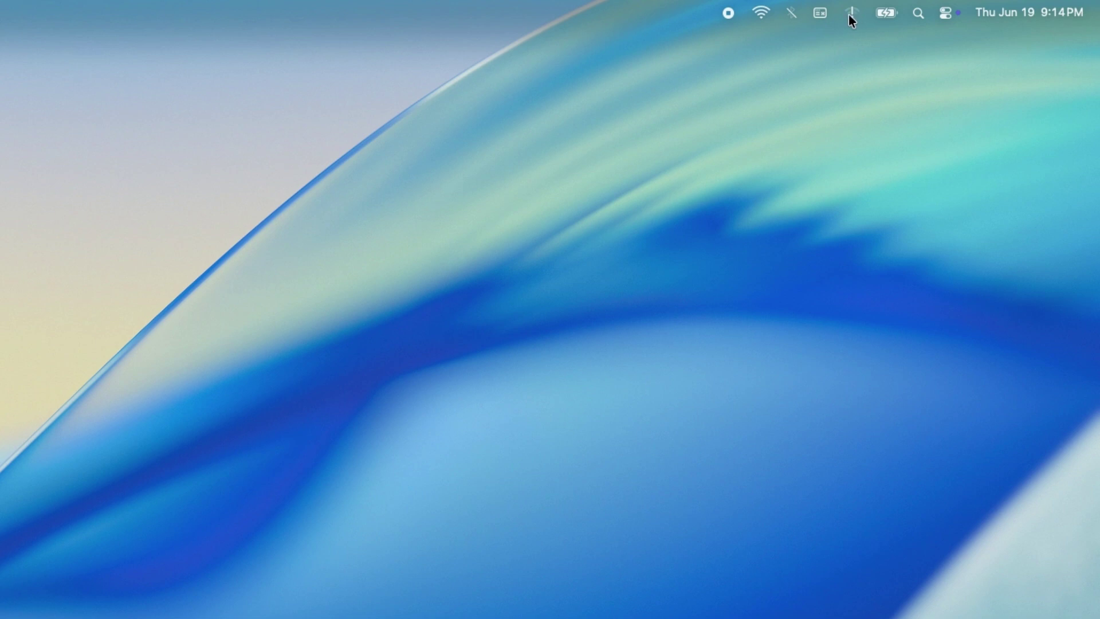
Drag the Bluetooth and battery status items off the menu bar, confirming the battery removal.
{"action": "mouse_move", "coordinate": [793, 15]}
{"action": "left_mouse_down"}
{"action": "mouse_move", "coordinate": [798, 132]}
{"action": "mouse_move", "coordinate": [765, 125]}
{"action": "mouse_move", "coordinate": [553, 247]}
{"action": "left_mouse_up"}
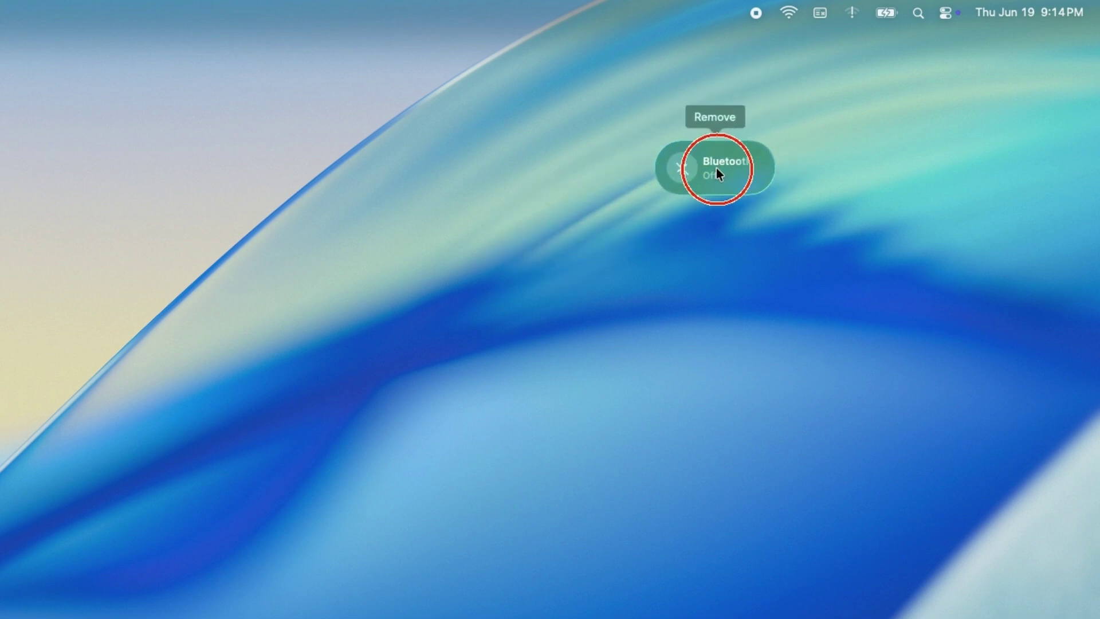
{"action": "left_click_drag", "start_coordinate": [553, 249], "coordinate": [633, 250]}
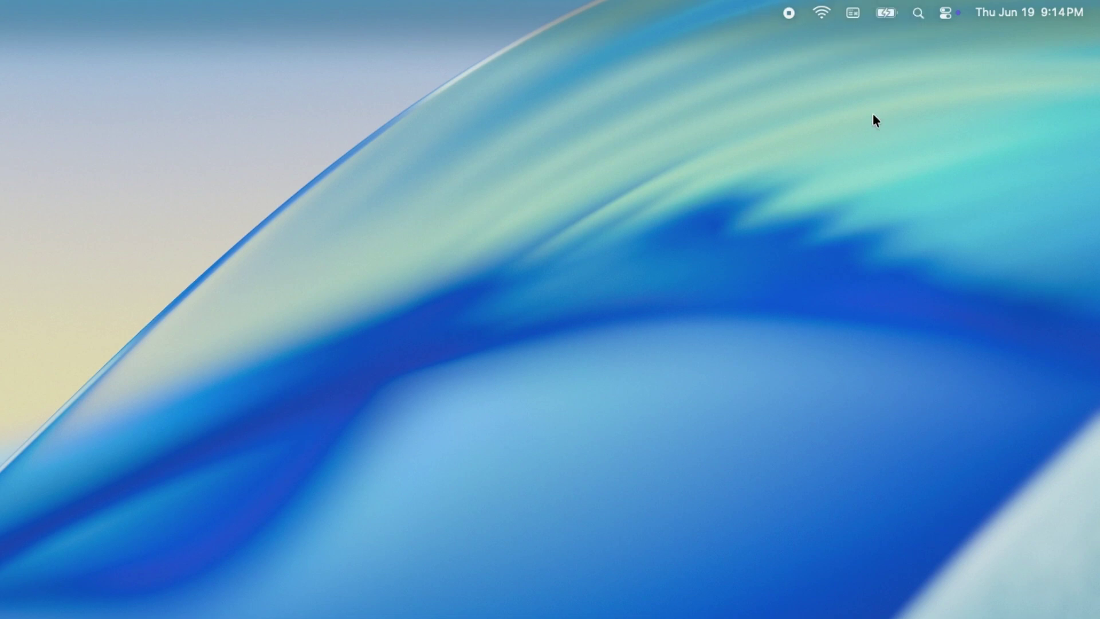
{"action": "left_click_drag", "start_coordinate": [886, 19], "coordinate": [895, 18]}
{"action": "left_click", "coordinate": [900, 22]}
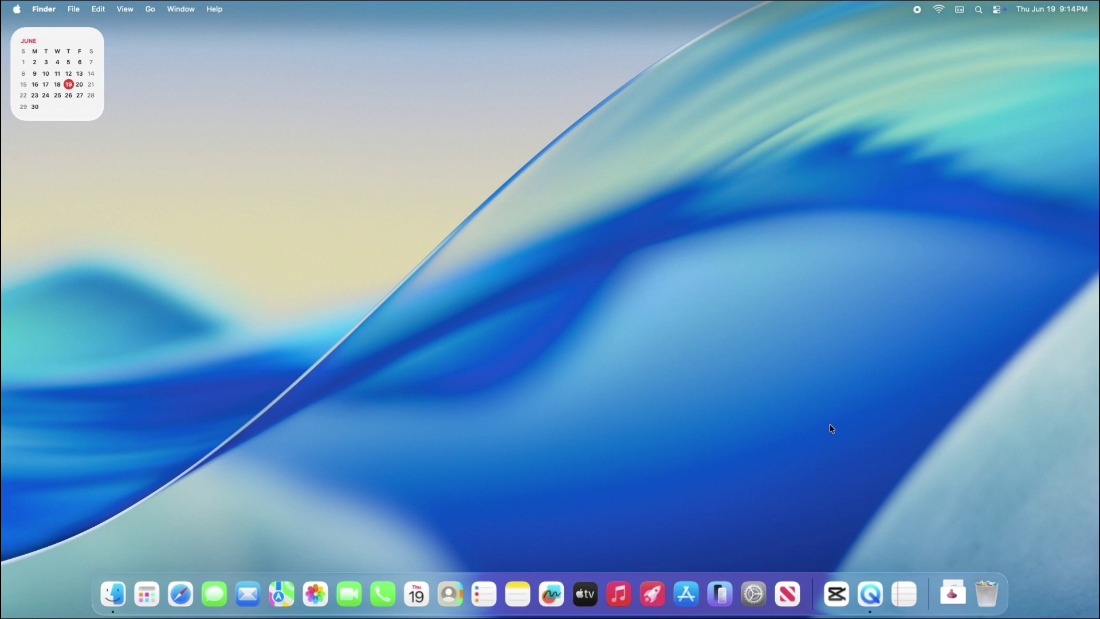
Launch System Settings from the Dock and go to the Menu Bar page.
{"action": "left_click", "coordinate": [755, 574]}
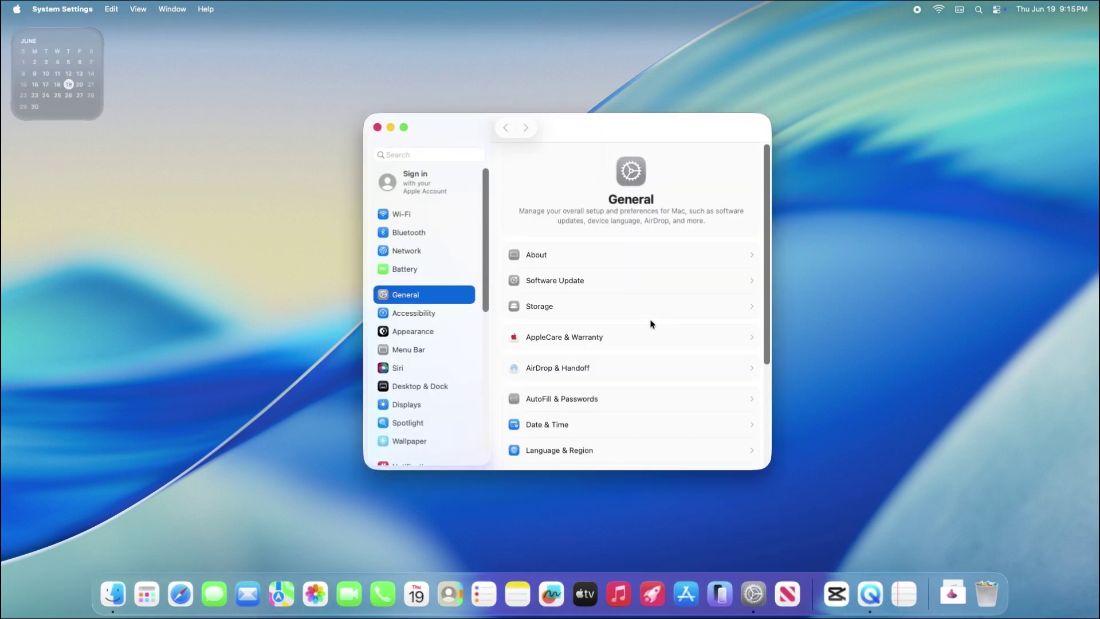
{"action": "left_click", "coordinate": [426, 348]}
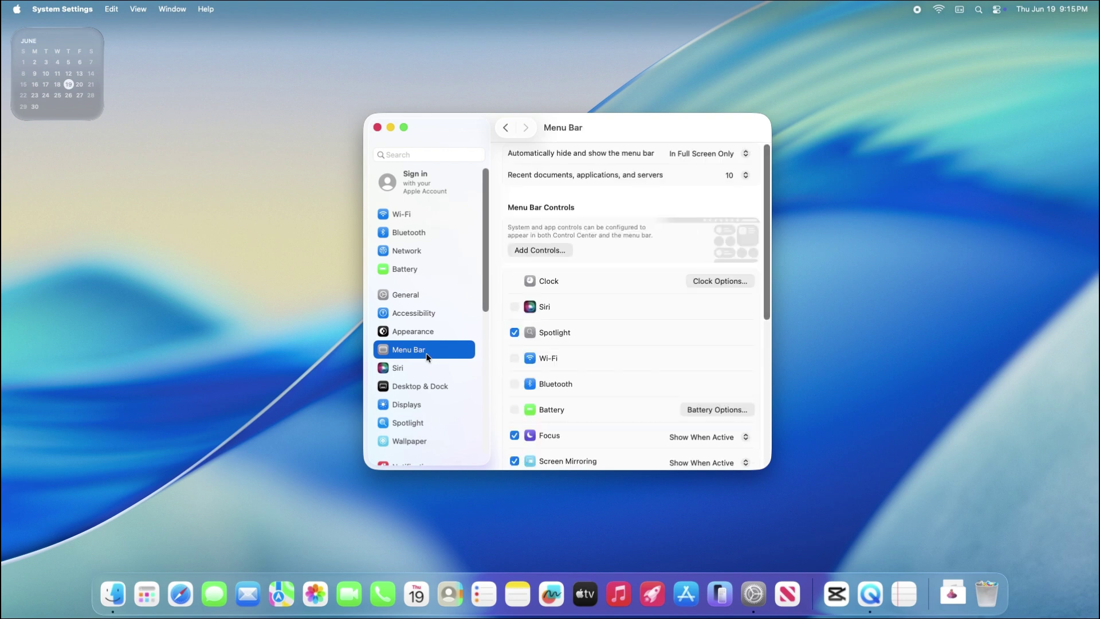
{"action": "scroll", "coordinate": [532, 351], "scroll_direction": "down", "scroll_amount": 3}
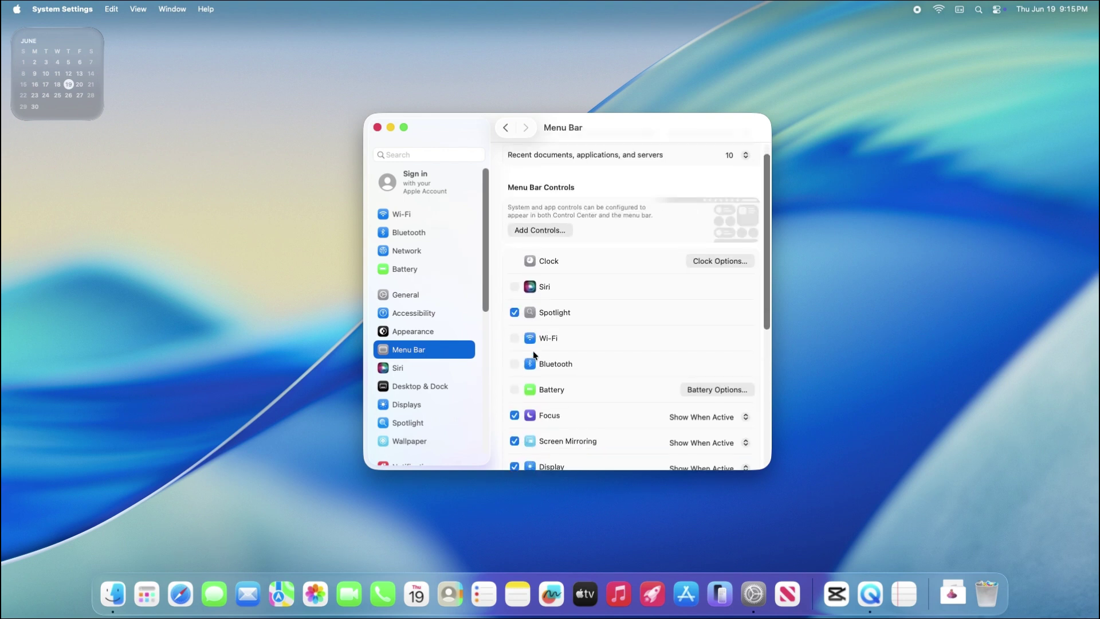
Enable the Bluetooth, Battery and Wi-Fi menu bar controls.
{"action": "left_click", "coordinate": [514, 314]}
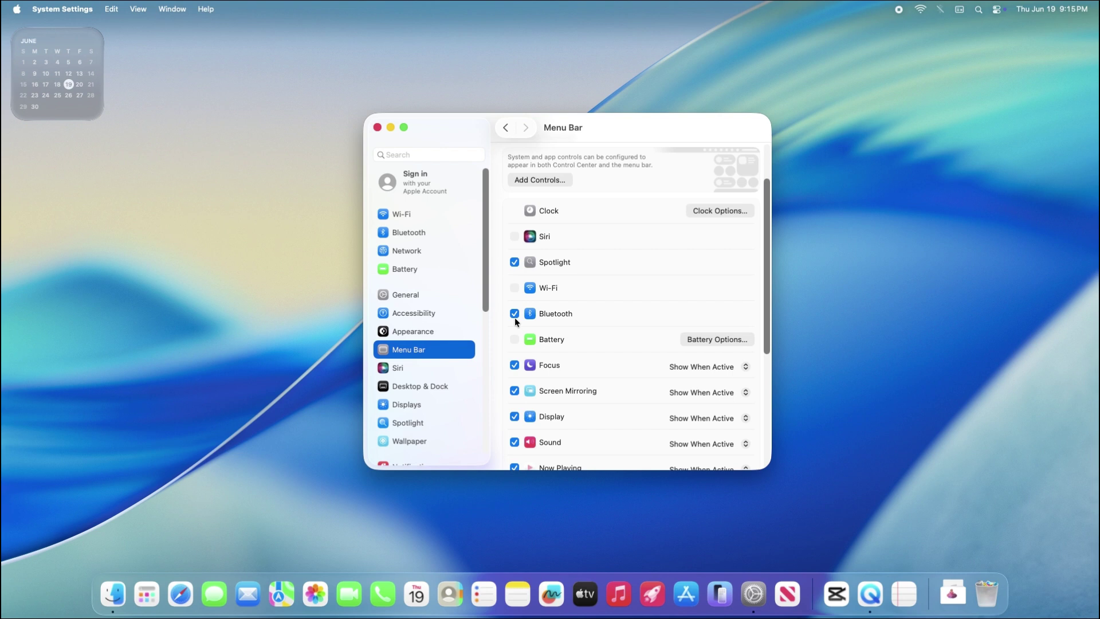
{"action": "left_click", "coordinate": [516, 338]}
{"action": "left_click", "coordinate": [516, 289]}
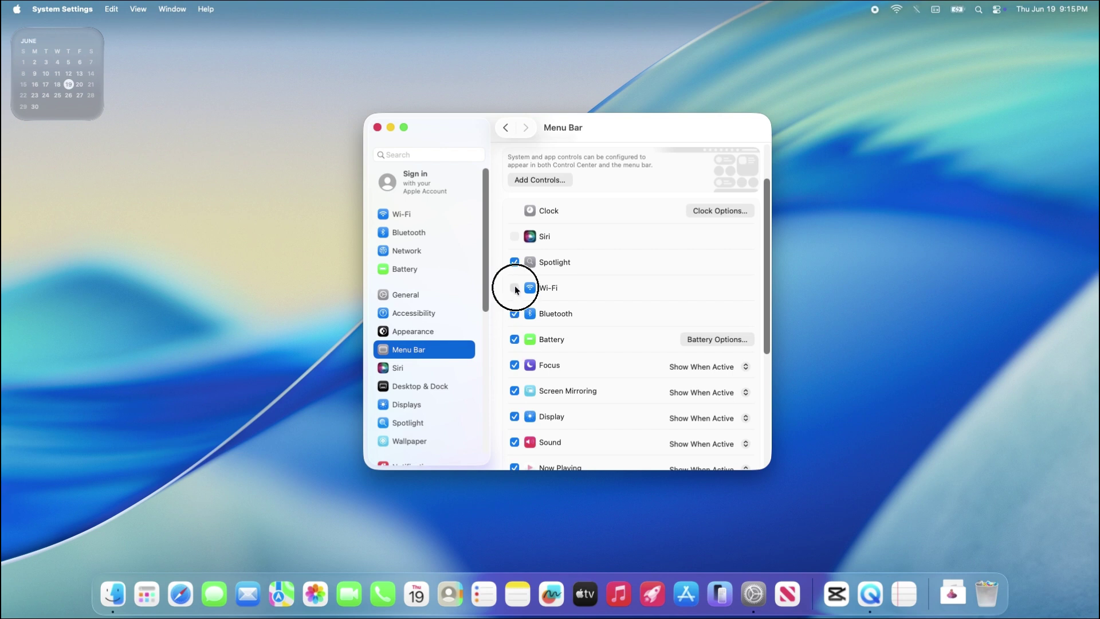
{"action": "scroll", "coordinate": [520, 304], "scroll_direction": "down", "scroll_amount": 5}
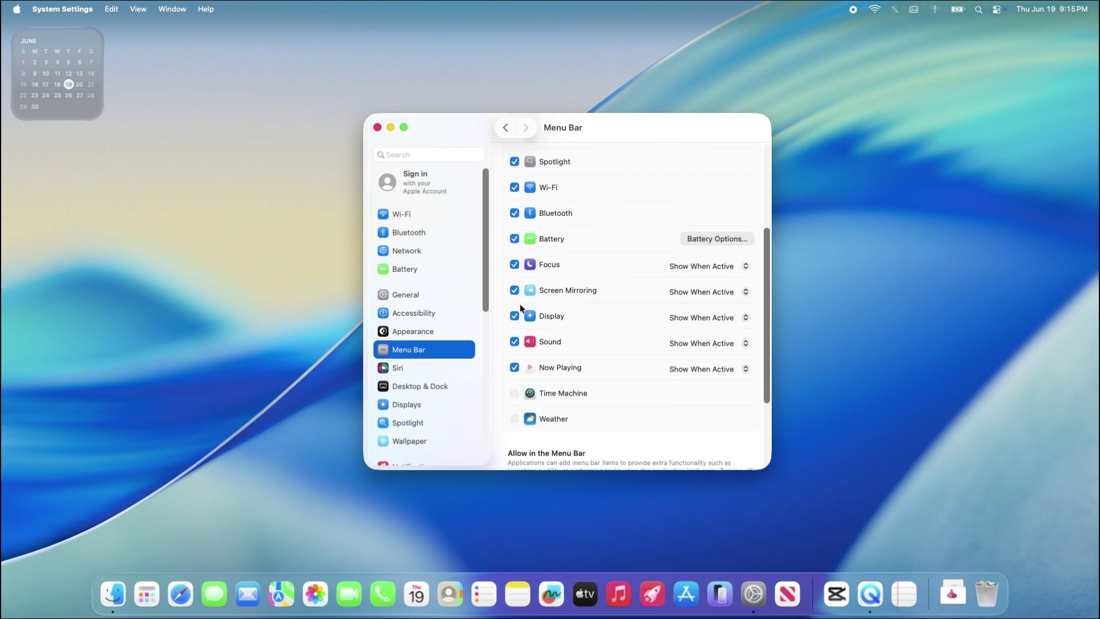
{"action": "scroll", "coordinate": [521, 362], "scroll_direction": "down", "scroll_amount": 1}
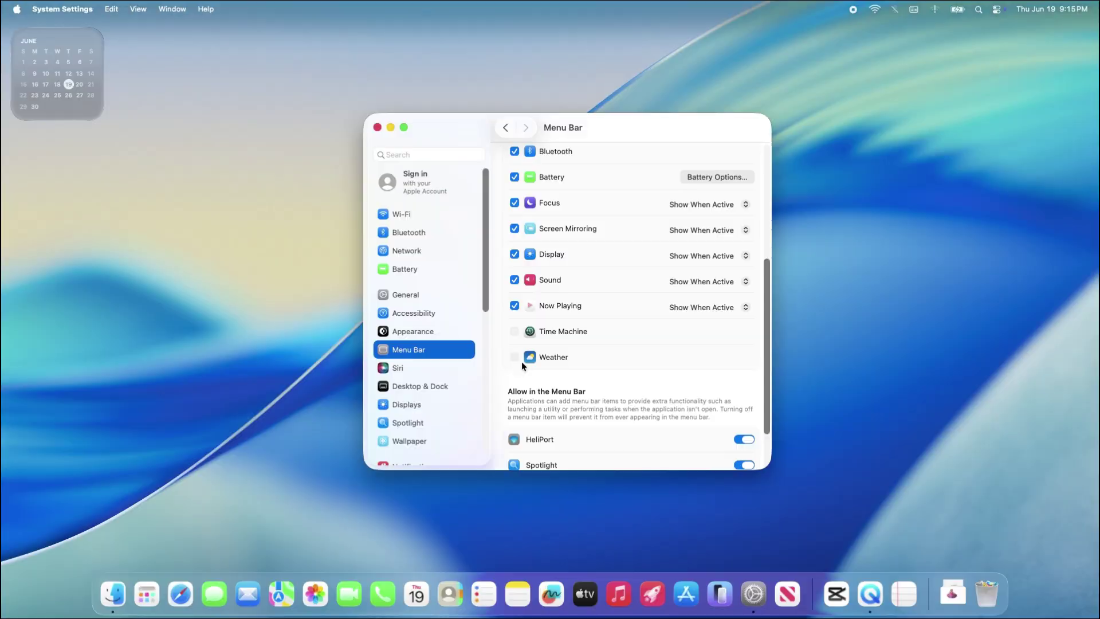